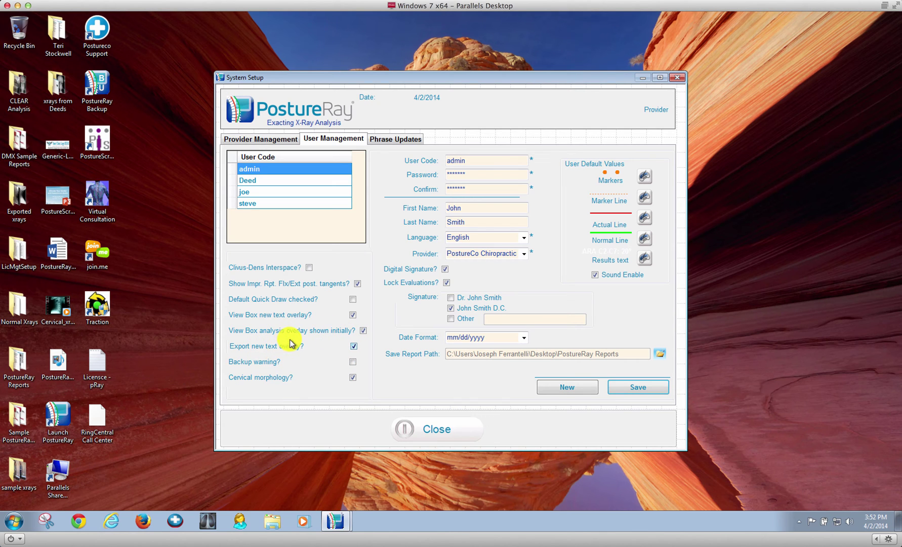
# Step: Close System Setup with the View Box new text overlay option left enabled
pyautogui.click(448, 429)
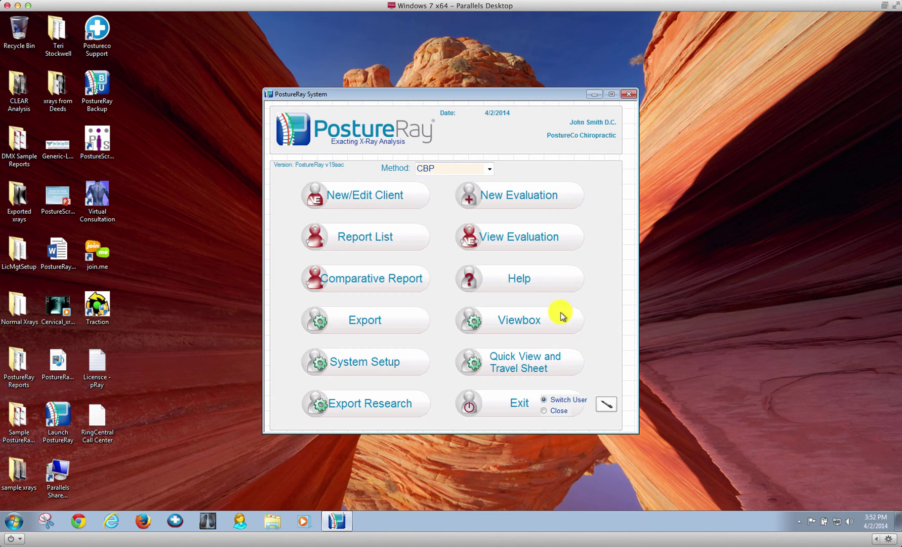
# Step: Find the patient by last name and view the 5/5/2012 AP and lateral posture photos in two panes
pyautogui.click(538, 316)
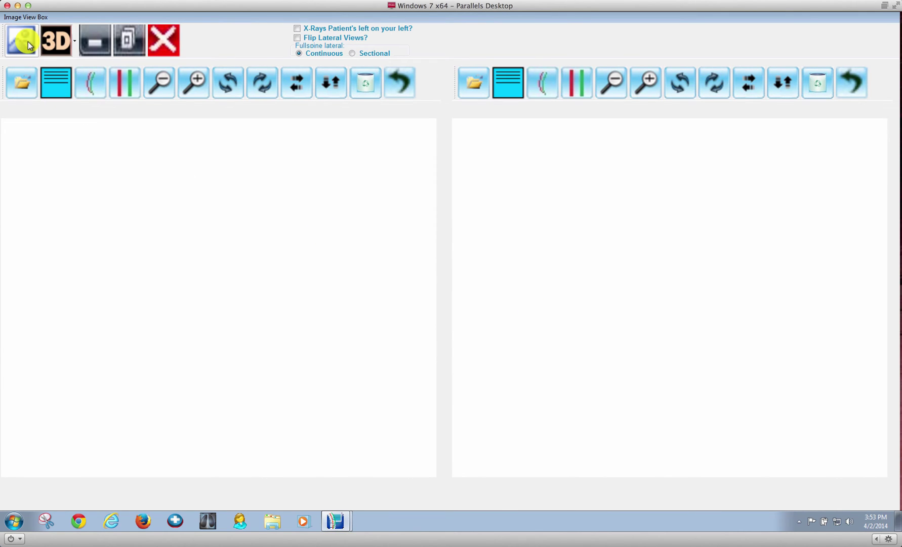
pyautogui.click(29, 42)
pyautogui.click(246, 198)
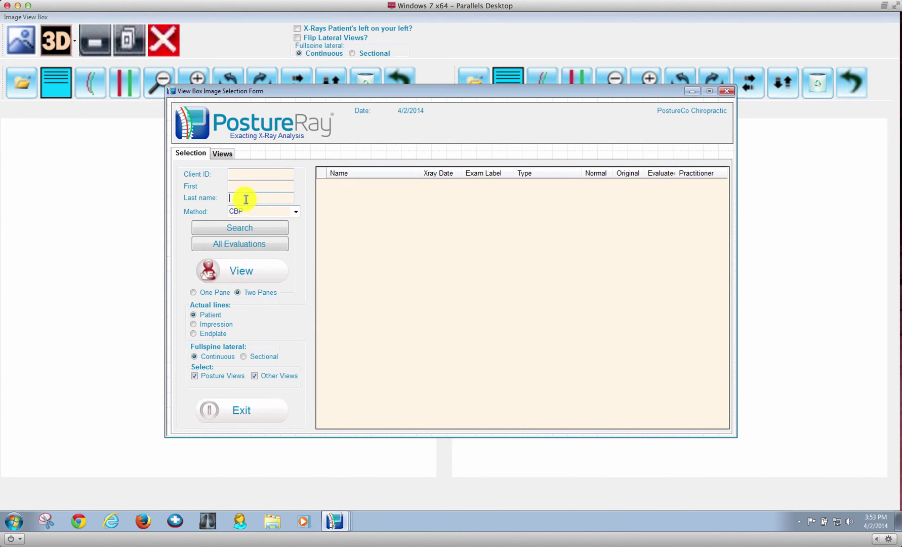
pyautogui.write('spine')
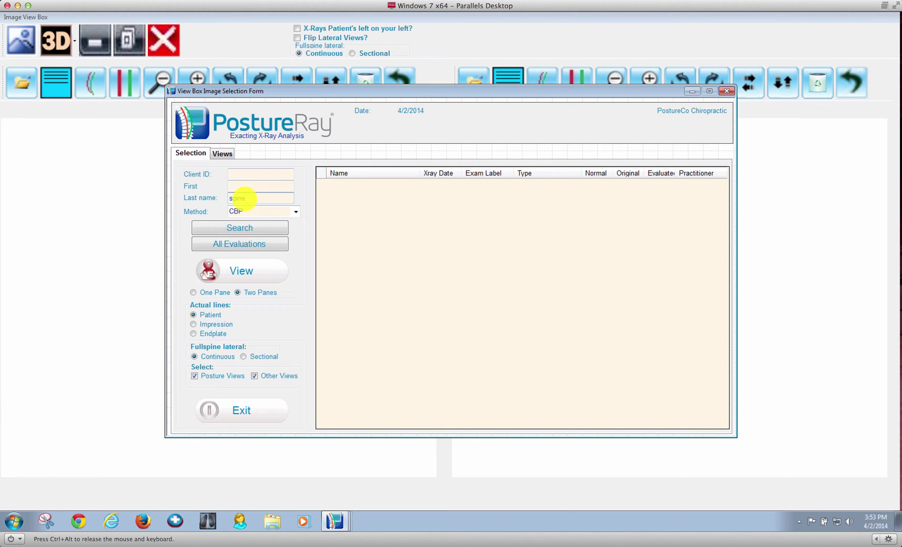
pyautogui.click(239, 228)
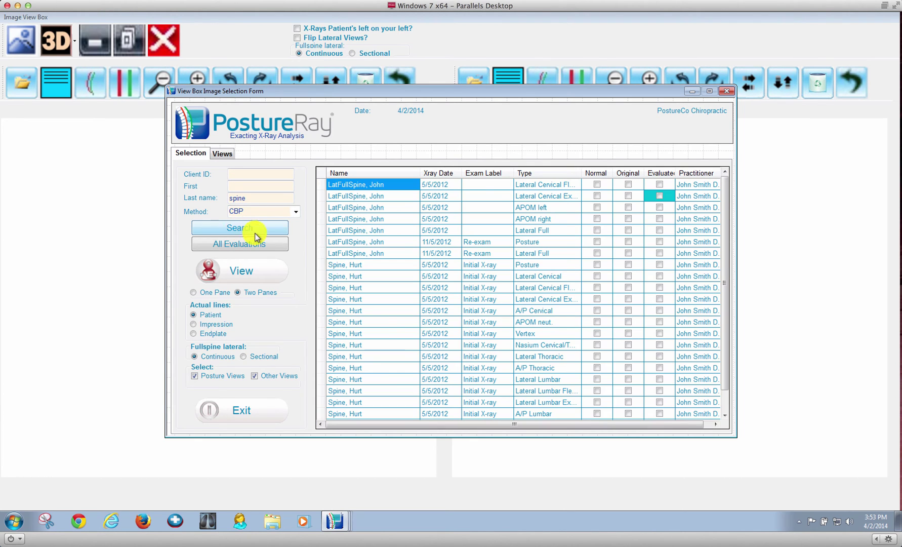
pyautogui.click(367, 332)
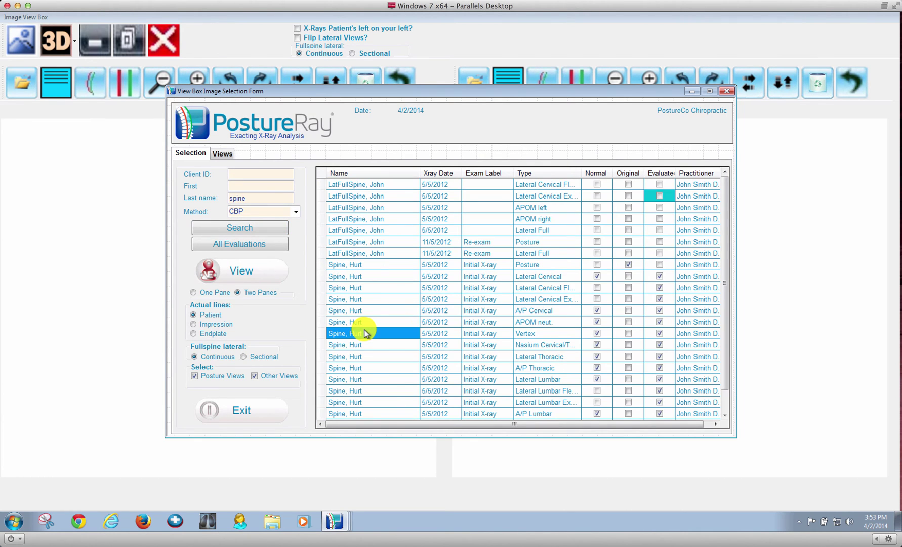
pyautogui.click(246, 273)
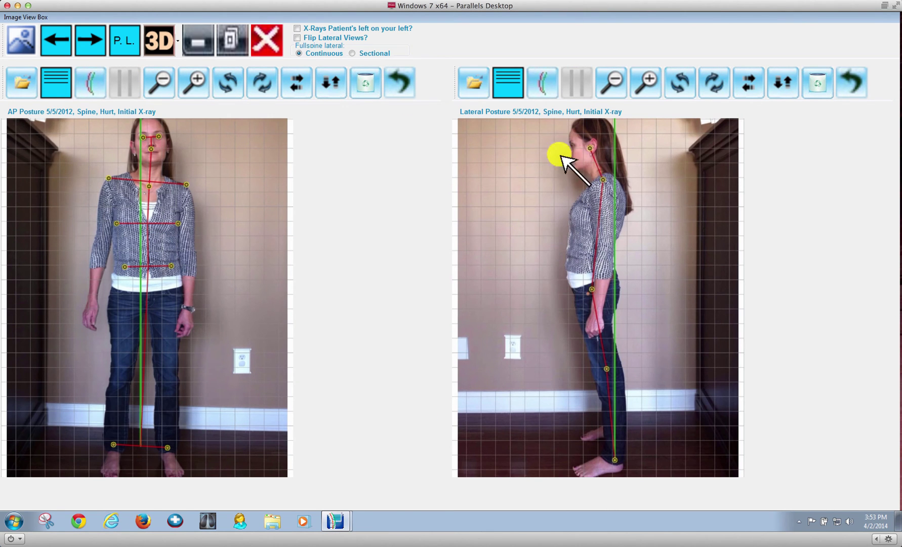
# Step: Loop around the head on the lateral photo, then advance to the Lateral Cervical images
pyautogui.moveTo(614, 145)
pyautogui.mouseDown()
pyautogui.moveTo(593, 181)
pyautogui.moveTo(600, 137)
pyautogui.moveTo(600, 185)
pyautogui.mouseUp()
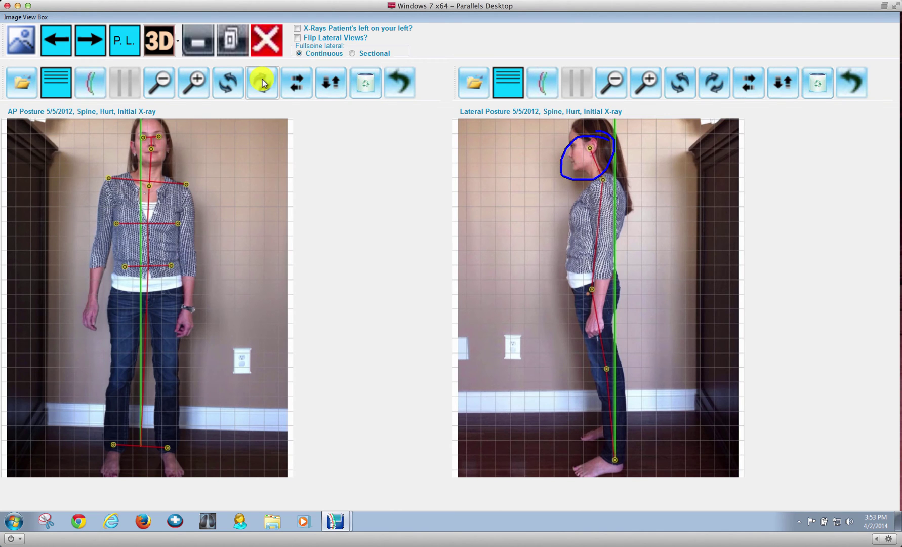
pyautogui.click(98, 47)
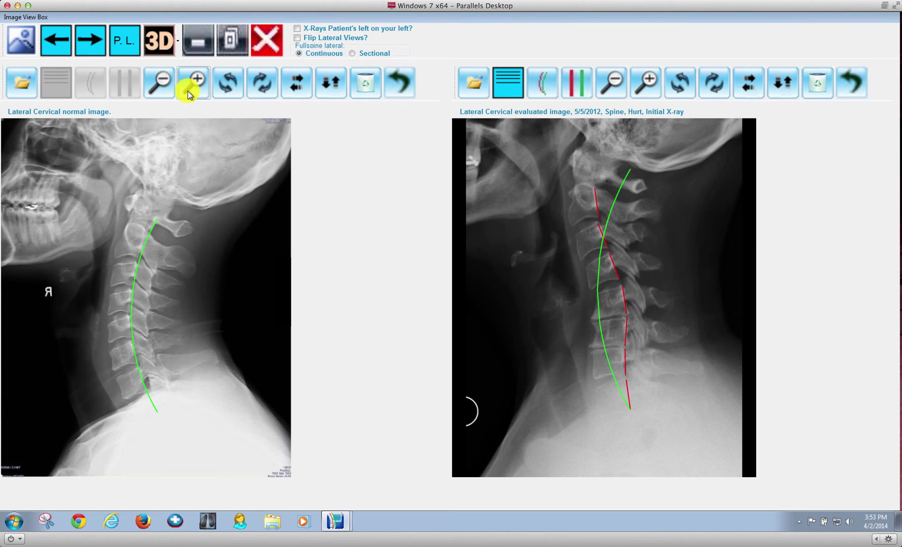
pyautogui.click(548, 86)
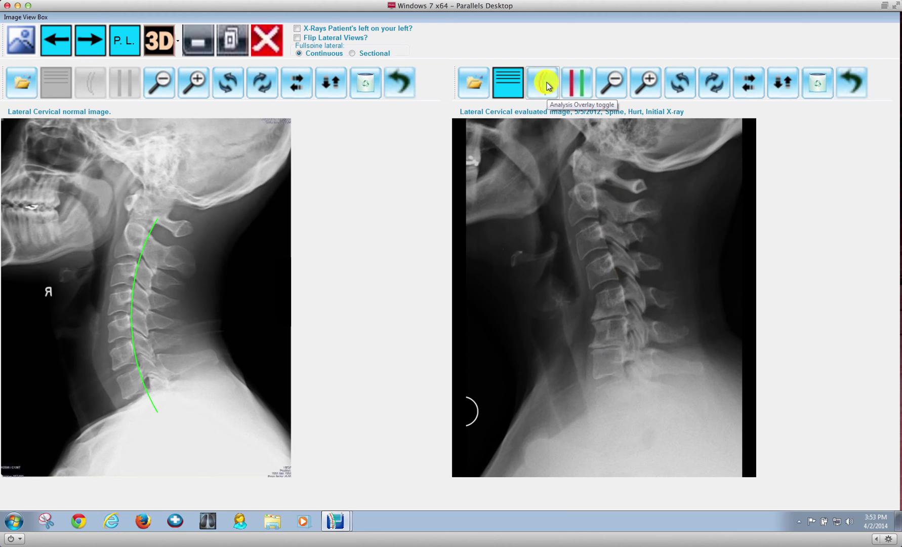
pyautogui.click(548, 86)
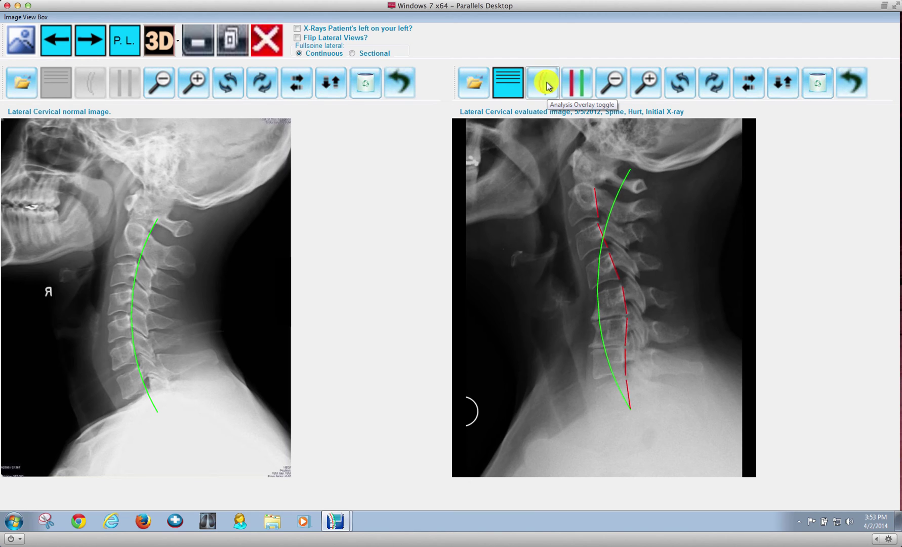
pyautogui.click(548, 86)
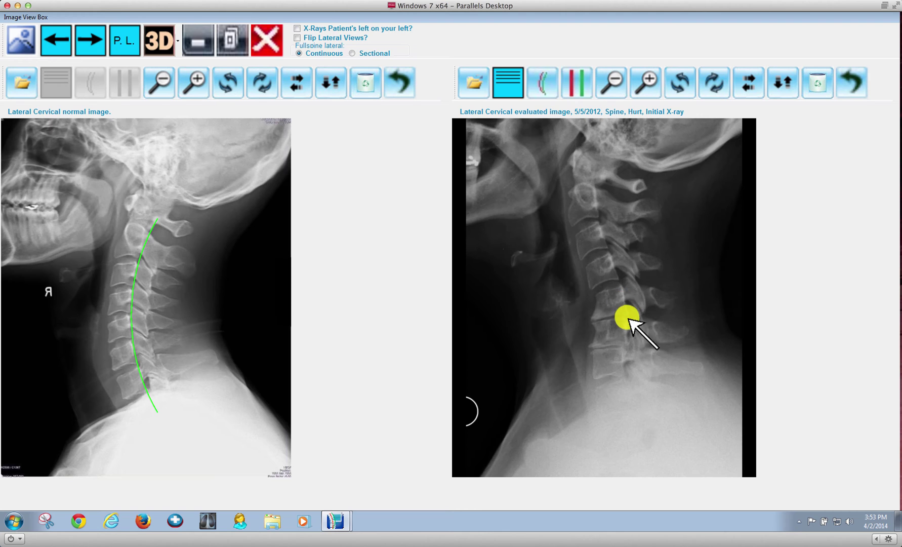
pyautogui.click(541, 87)
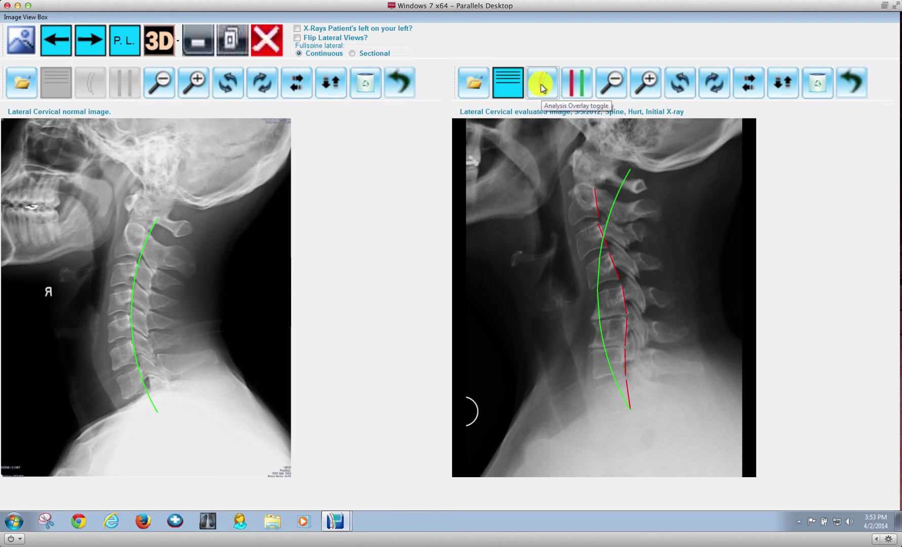
pyautogui.click(586, 87)
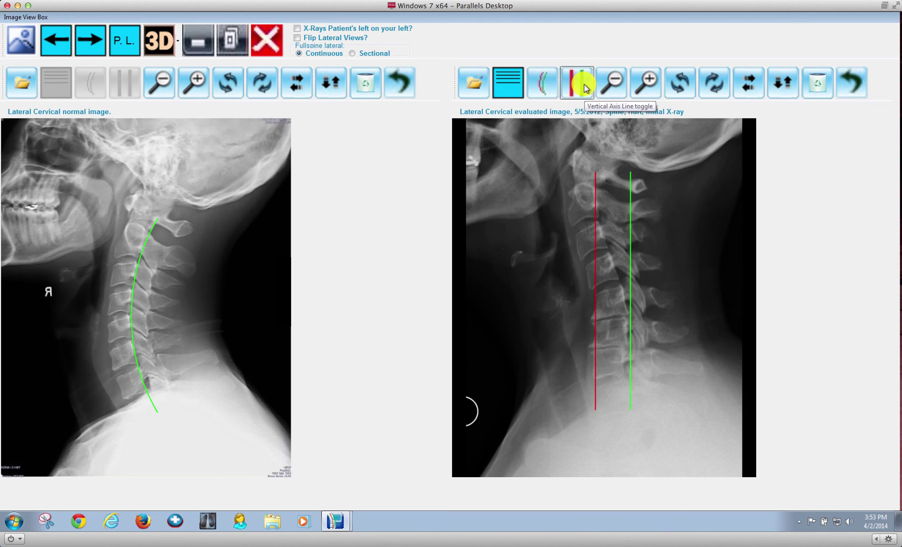
pyautogui.click(586, 87)
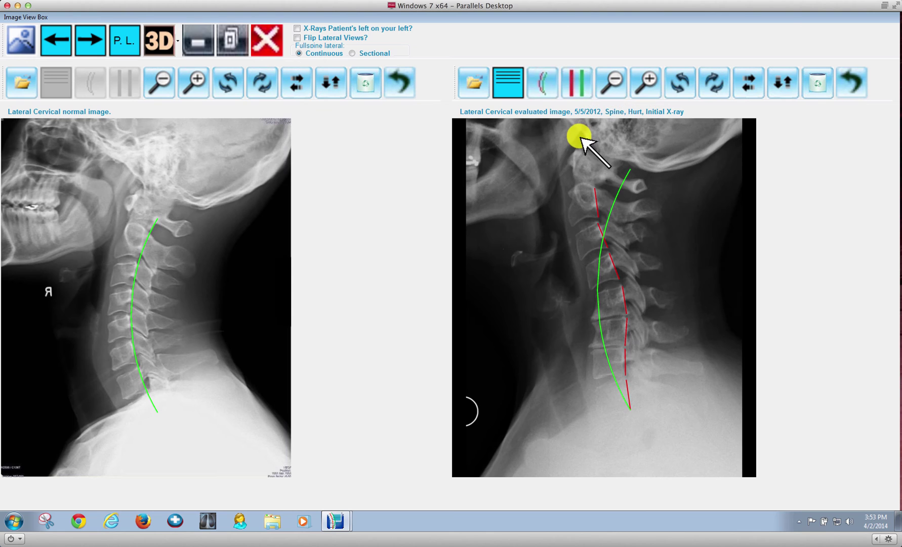
# Step: Display the evaluated cervical results: ARA 6.7° (-42.0°), 116.0% overall loss from normal
pyautogui.click(509, 89)
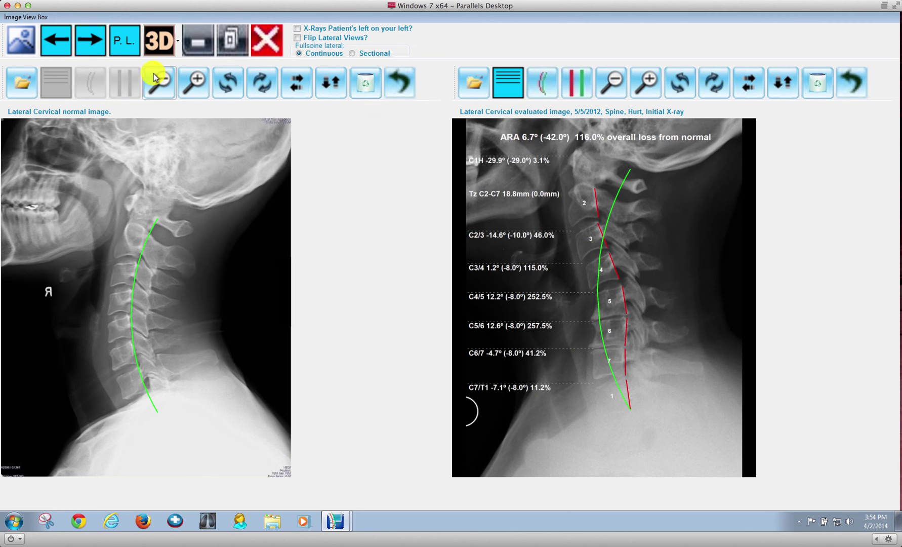
# Step: Cycle the cervical overlays through impression and endplate lines, then back to patient lines
pyautogui.click(124, 48)
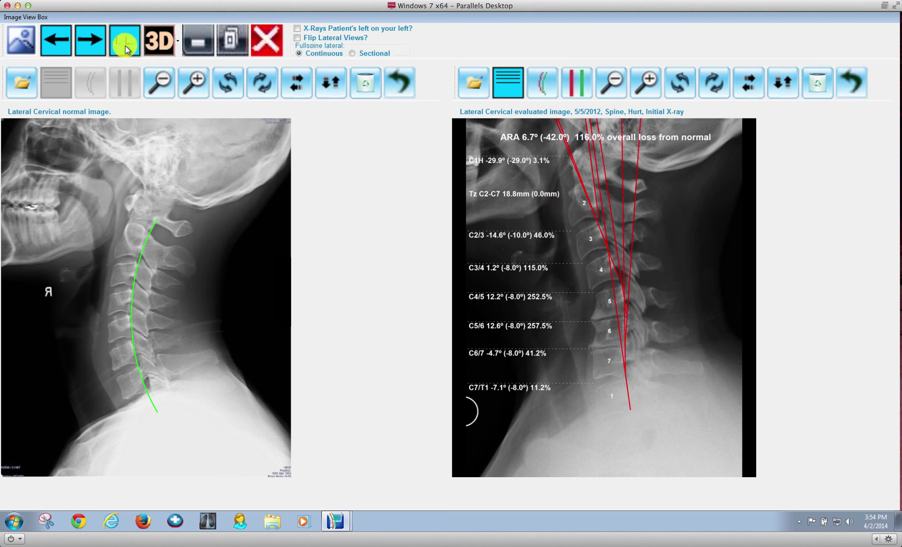
pyautogui.click(125, 47)
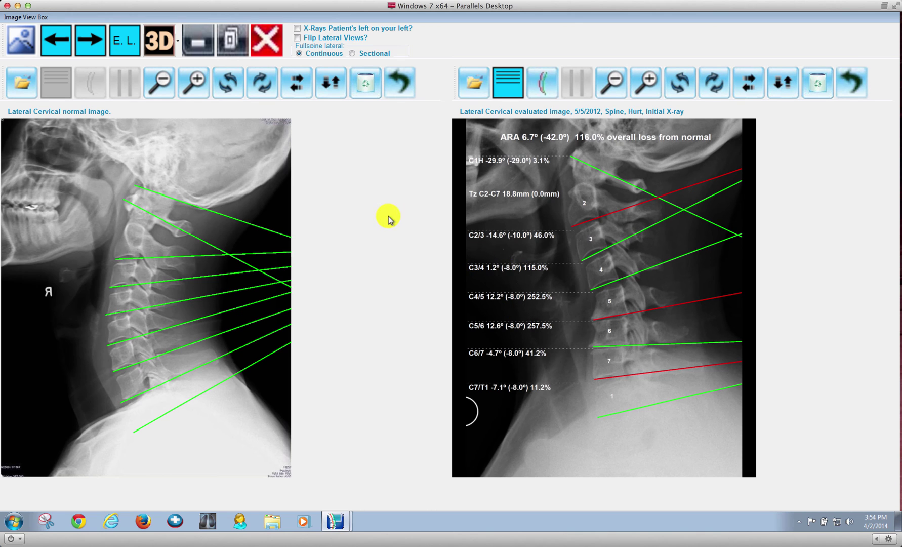
pyautogui.click(123, 41)
# Step: On the flexion and extension X-rays, cycle impression, endplate, then posterior curve lines
pyautogui.click(97, 41)
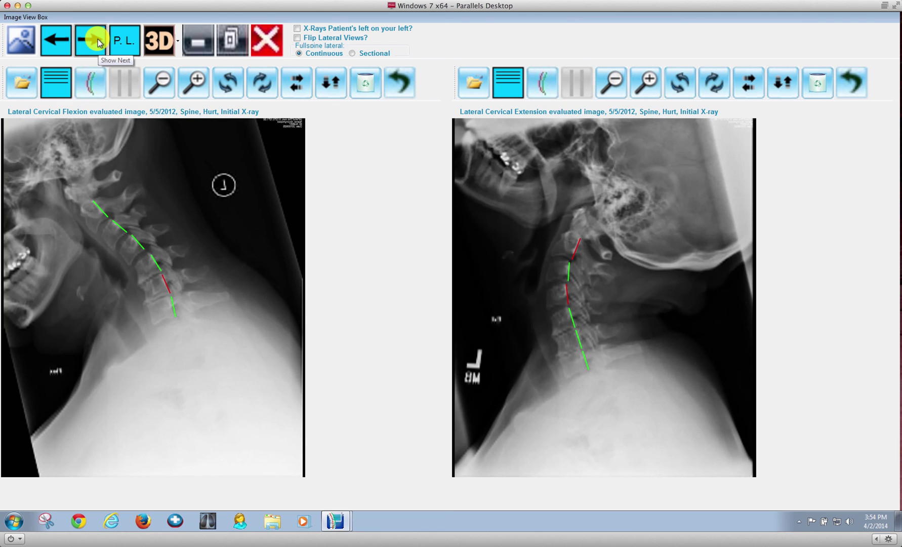
pyautogui.click(96, 41)
pyautogui.click(65, 39)
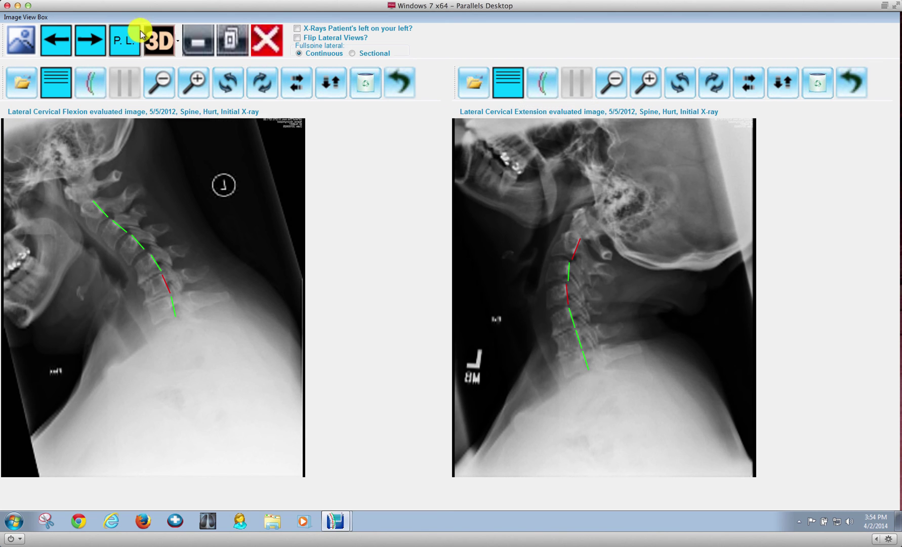
pyautogui.click(126, 45)
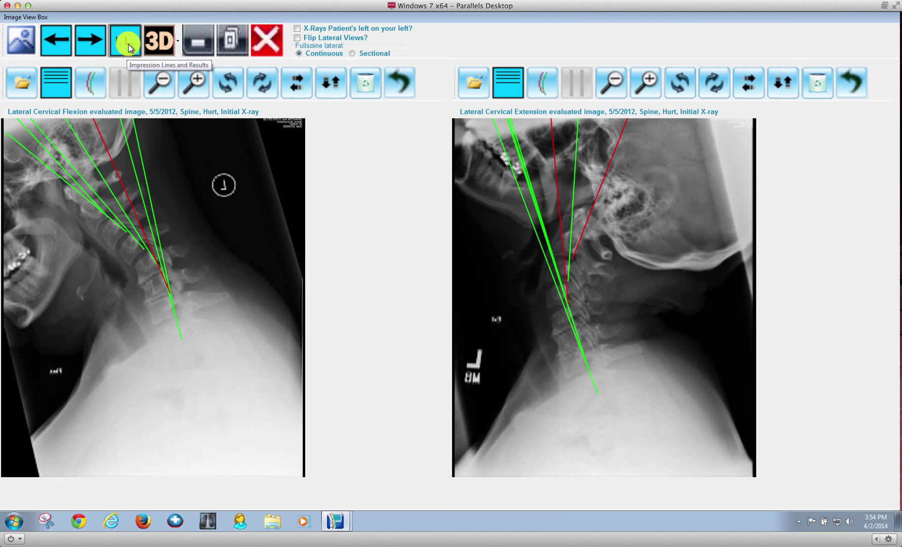
pyautogui.click(131, 48)
pyautogui.click(129, 47)
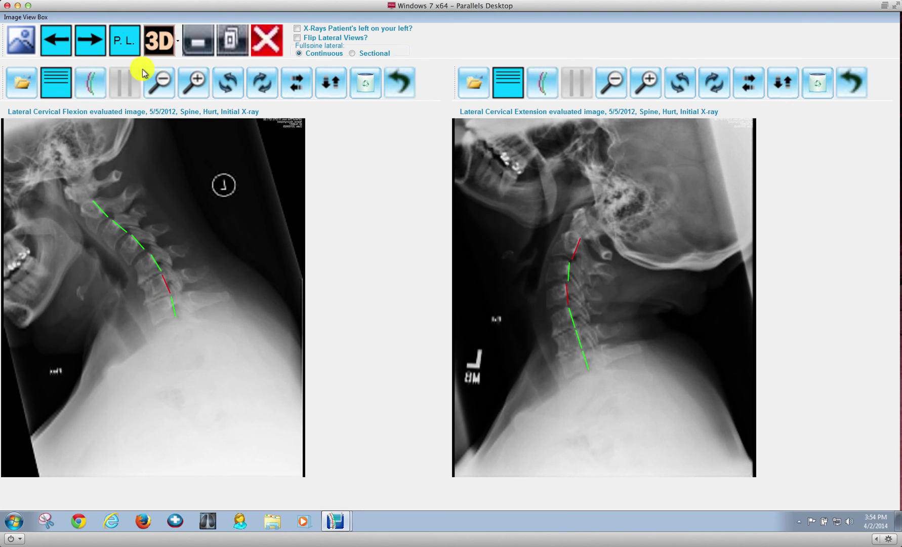
# Step: Show flexion and extension results, then the A/P Cervical results showing Tr 7.7 mm left
pyautogui.click(56, 81)
pyautogui.click(513, 84)
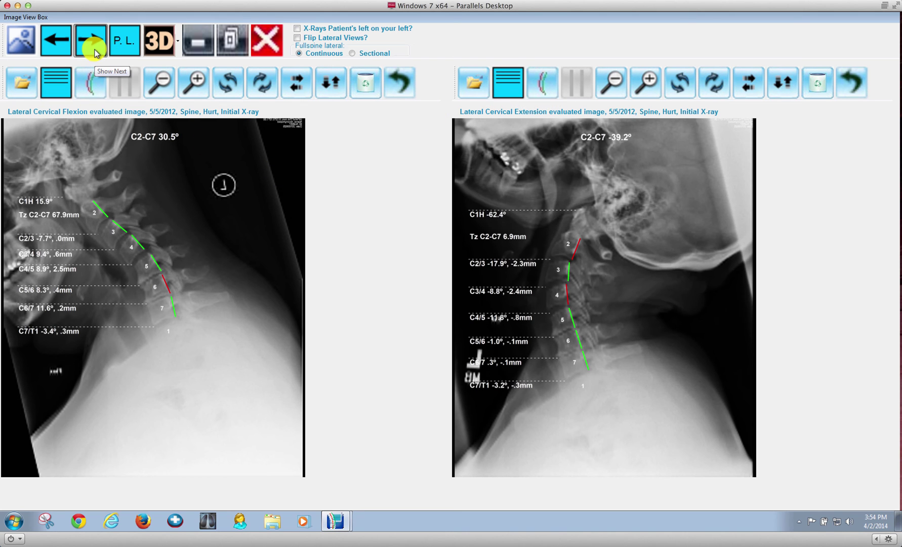
pyautogui.click(94, 41)
pyautogui.click(505, 81)
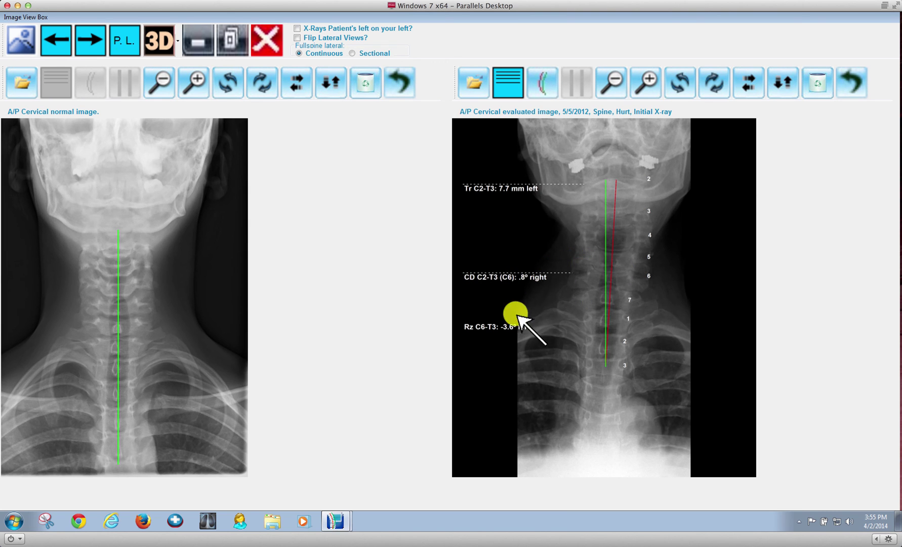
# Step: Step through APOM, Vertex, Nasium (showing its results) and thoracic views toward lumbar images
pyautogui.click(91, 32)
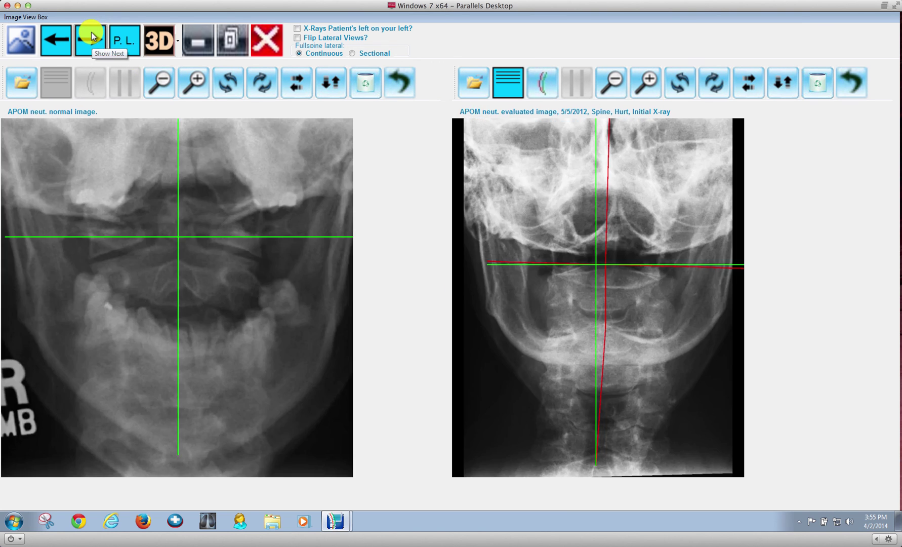
pyautogui.click(91, 32)
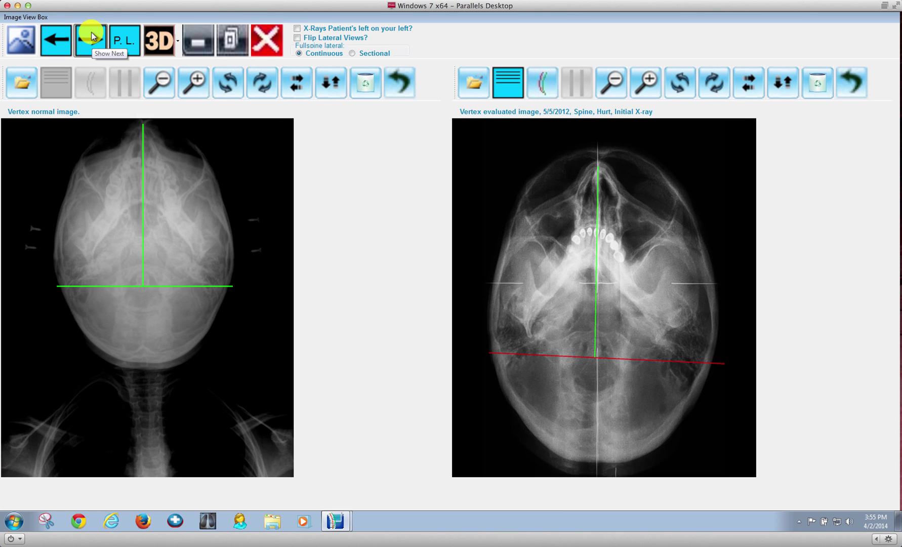
pyautogui.click(91, 32)
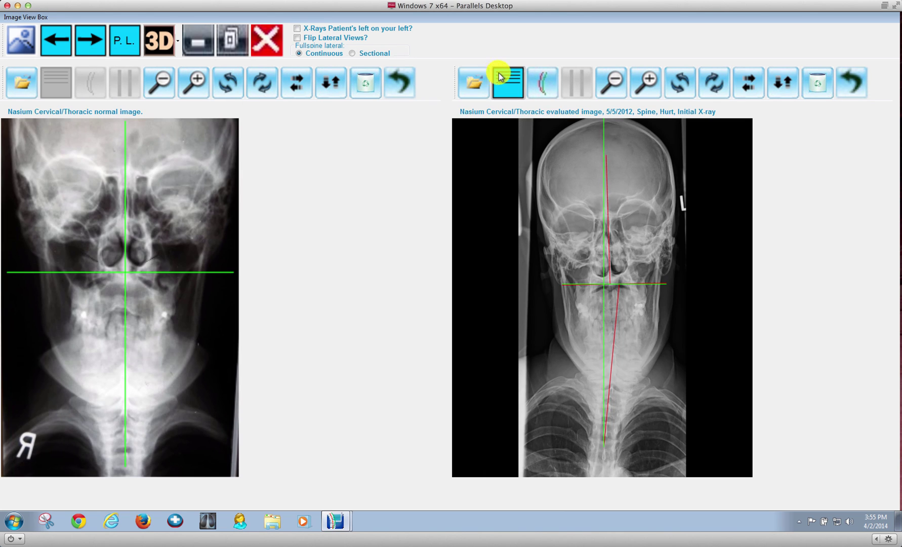
pyautogui.click(503, 85)
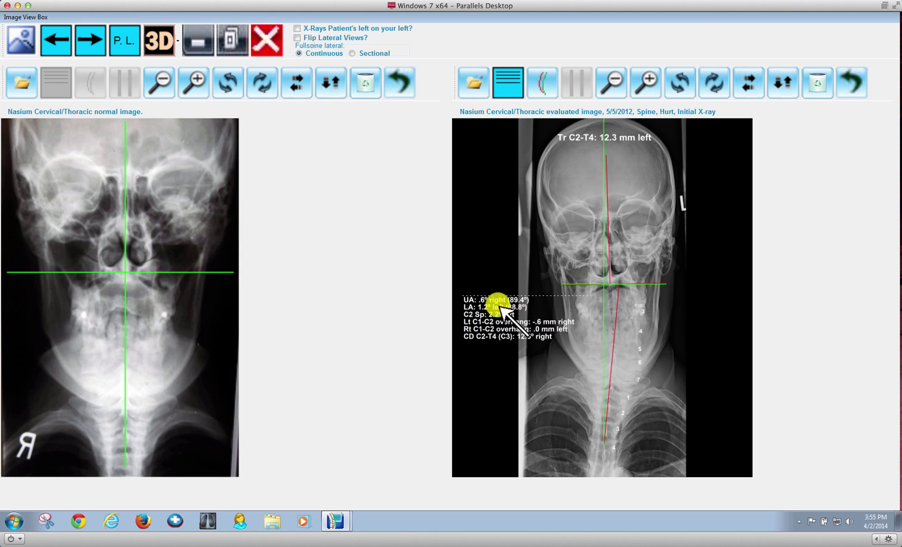
pyautogui.click(90, 47)
pyautogui.click(90, 47)
# Step: Show results on both Lateral Lumbar Flexion/Extension images, then advance to A/P Lumbar
pyautogui.click(90, 47)
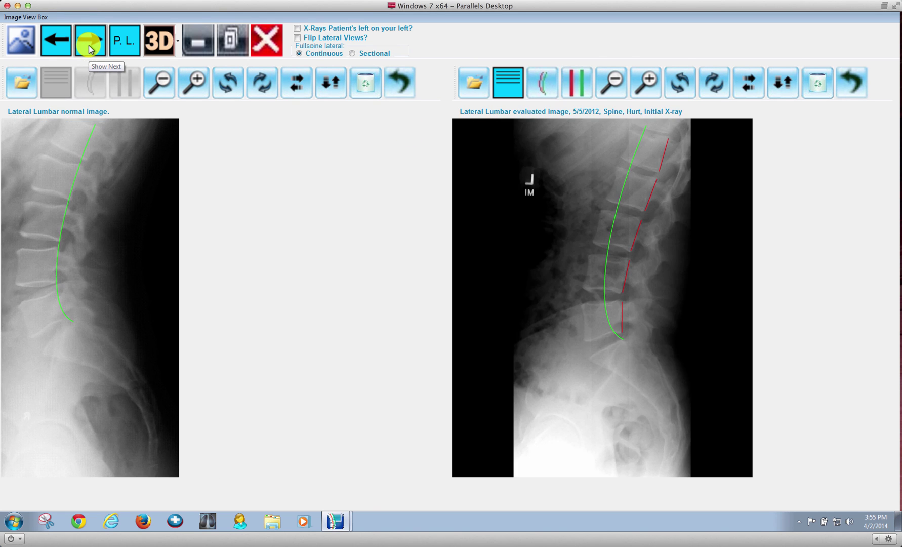
pyautogui.click(90, 47)
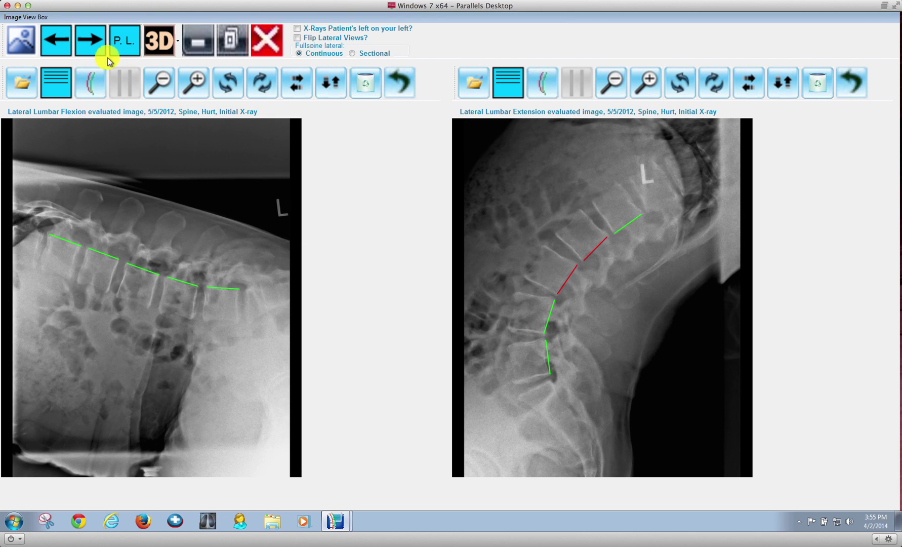
pyautogui.click(57, 83)
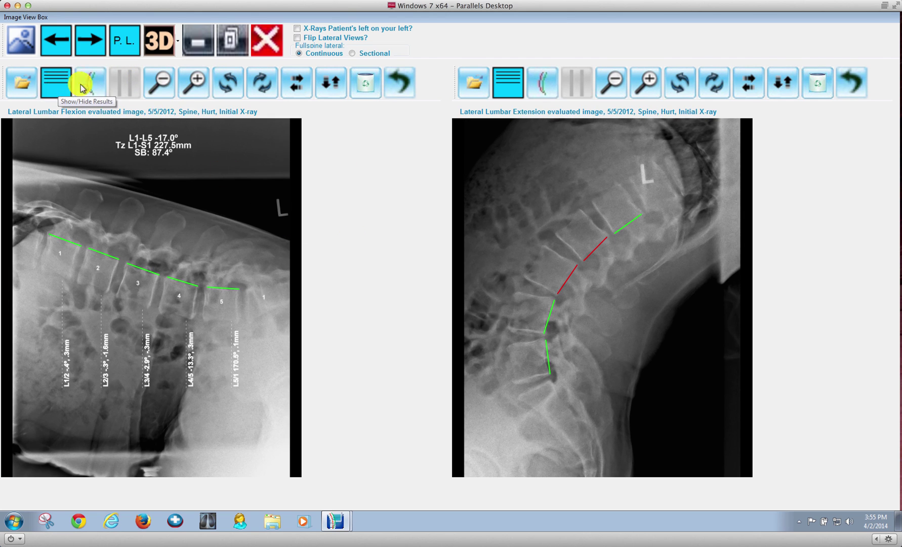
pyautogui.click(518, 92)
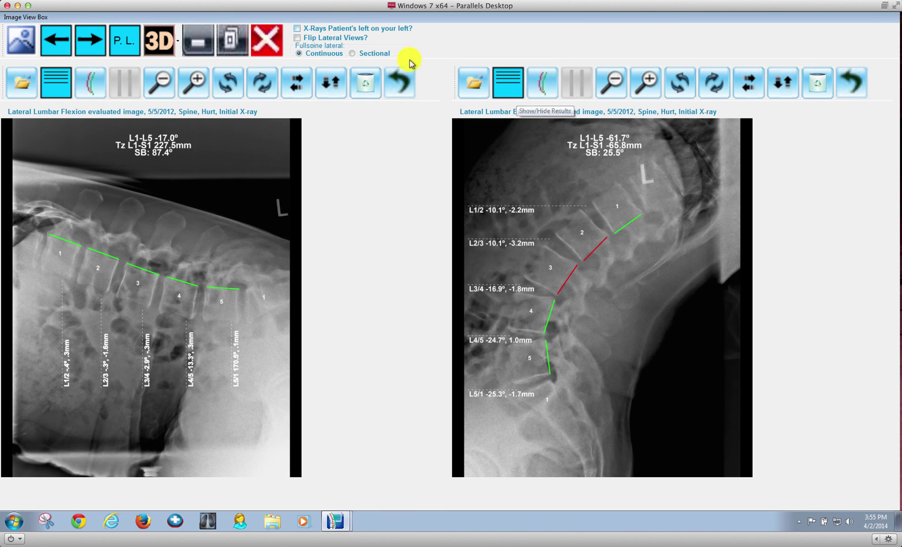
pyautogui.click(88, 42)
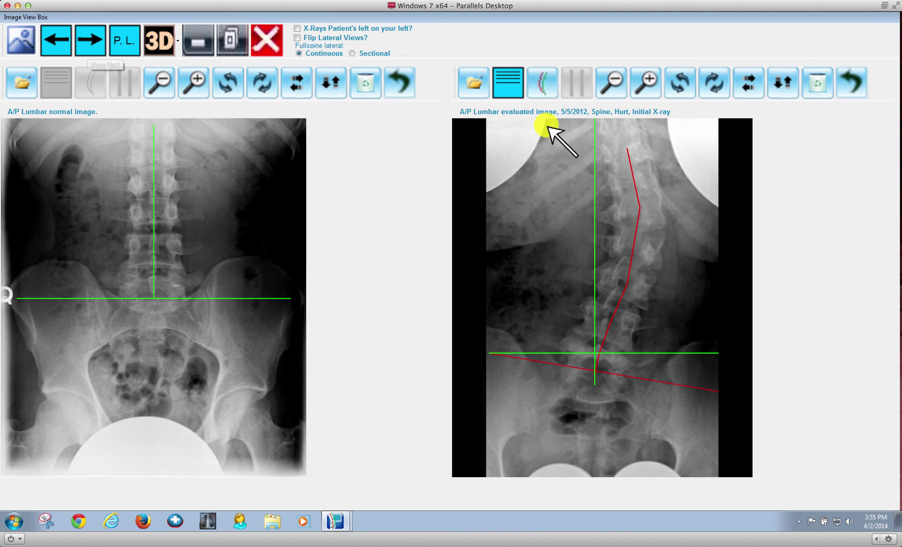
# Step: Show A/P Lumbar results (Cobb T11-L3 36.5° left), cycle line sets back, and hide analysis lines
pyautogui.click(504, 89)
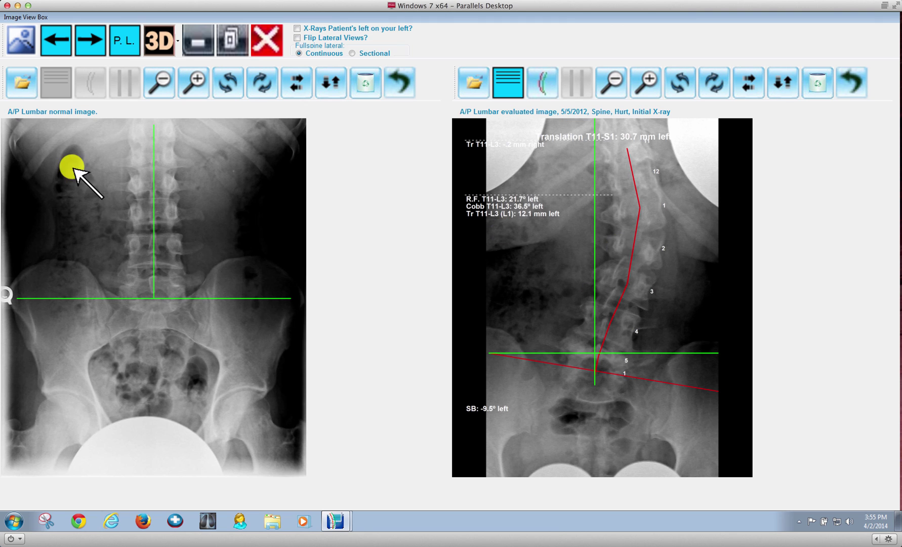
pyautogui.click(131, 43)
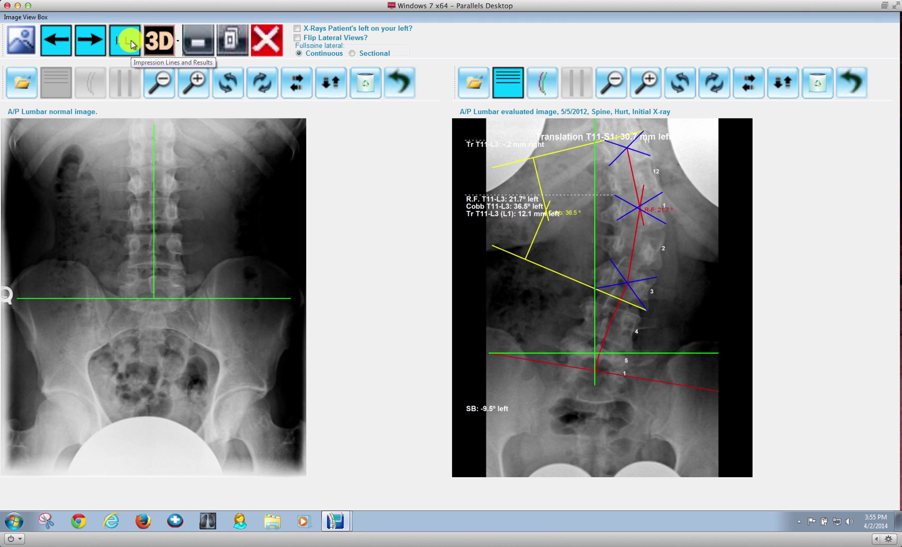
pyautogui.click(131, 40)
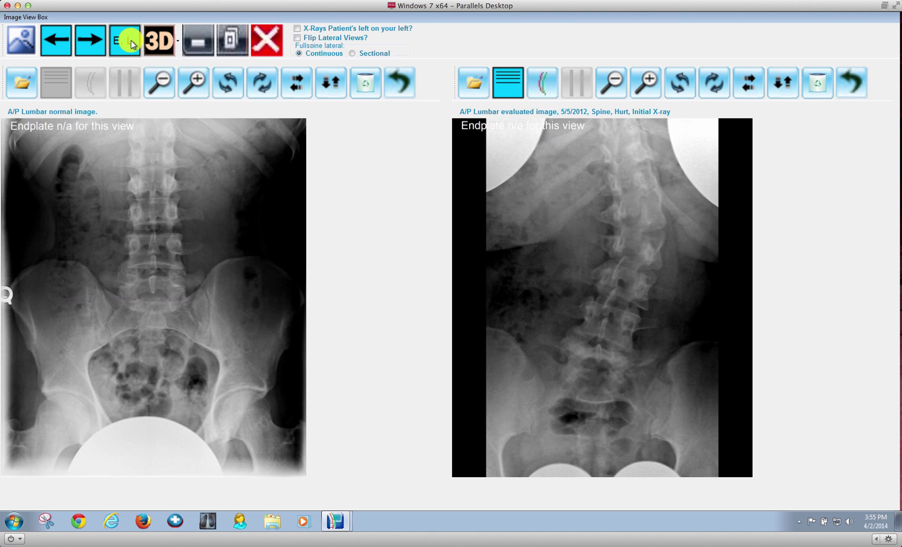
pyautogui.click(131, 40)
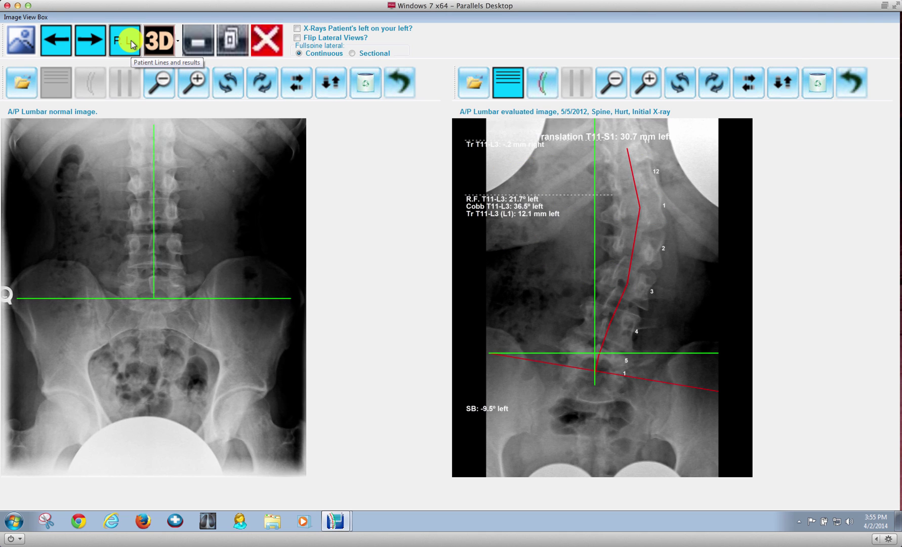
pyautogui.click(543, 83)
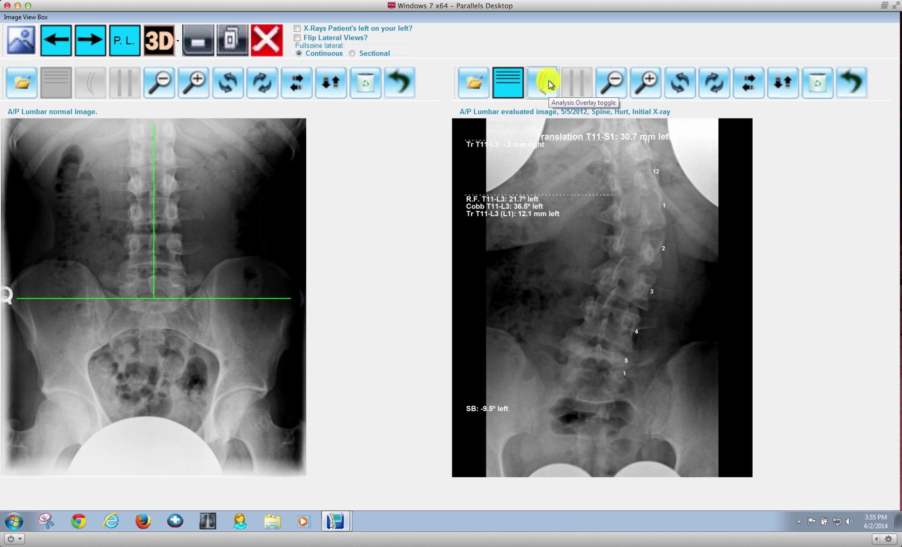